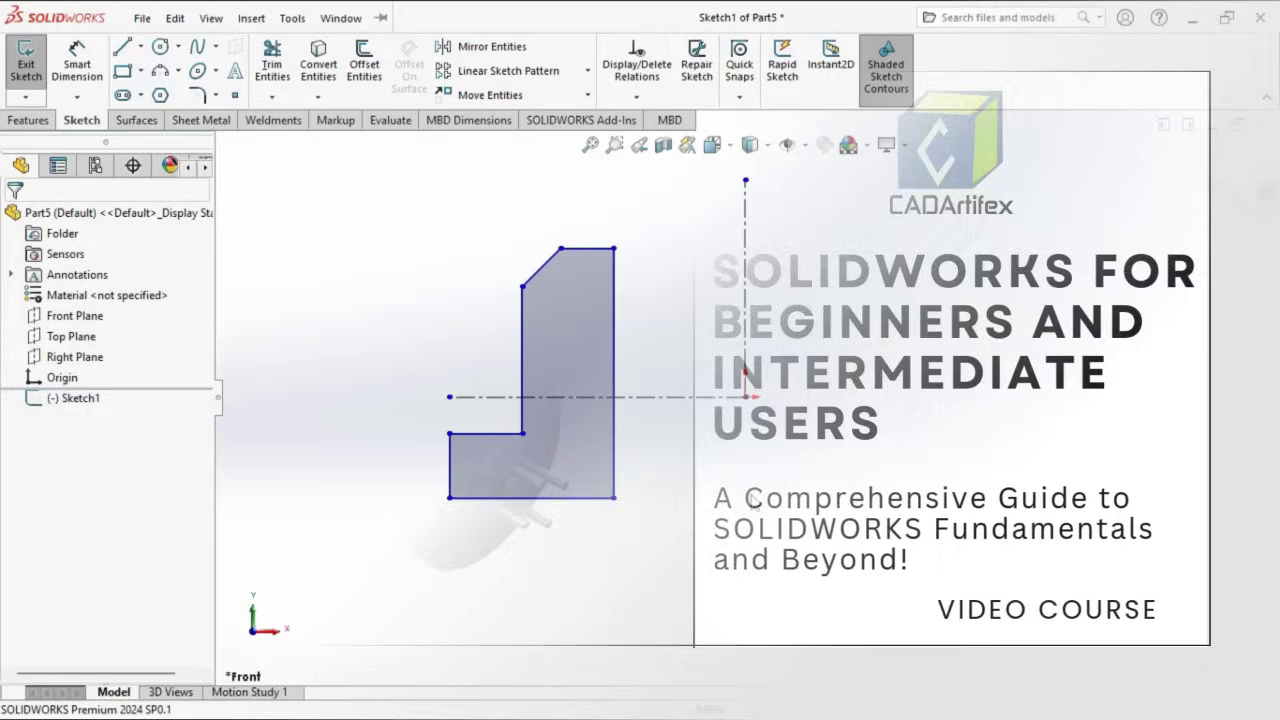
Step: Pick the centerline as the revolve axis for Sketch1's L-shaped profile
{"action": "left_click", "coordinate": [711, 397], "text": "ctrl"}
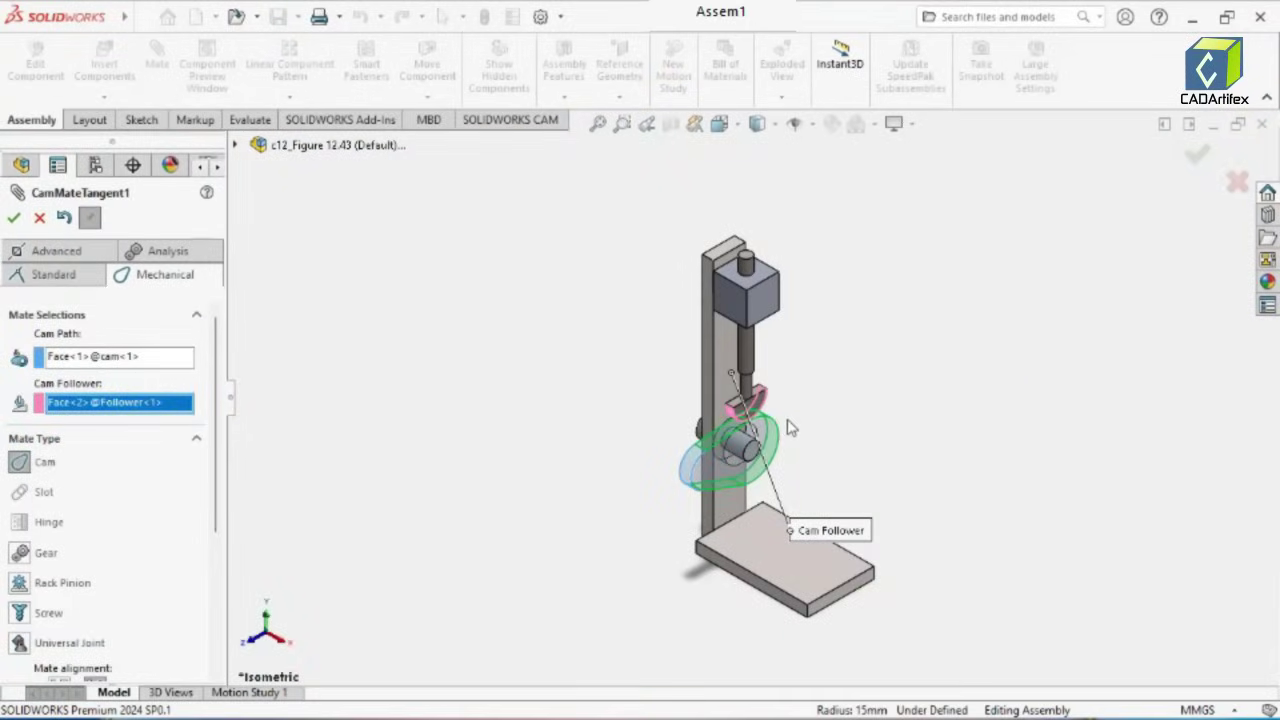
Step: Accept the gear cam mate, drag the shaft to test motion, and confirm the 15-deep plate extrusion
{"action": "key", "text": "Return"}
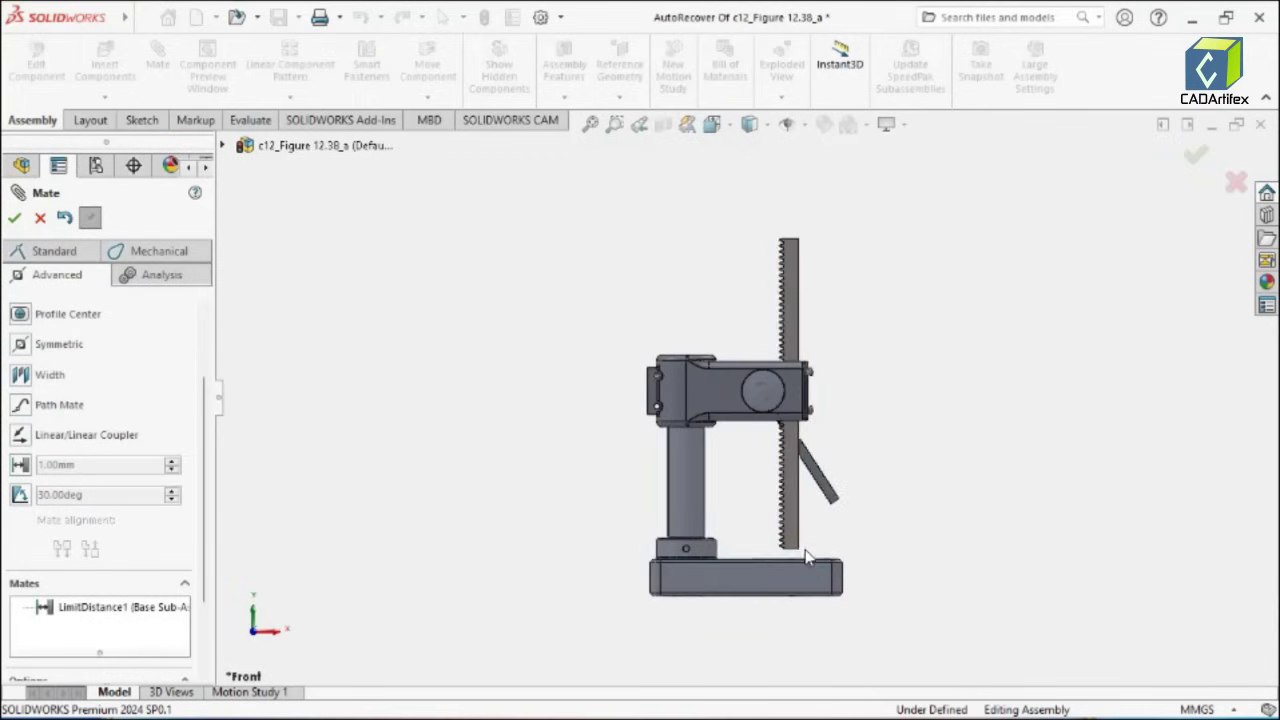
{"action": "scroll", "coordinate": [808, 556], "scroll_direction": "up", "scroll_amount": 2}
{"action": "left_click_drag", "start_coordinate": [775, 440], "coordinate": [771, 383]}
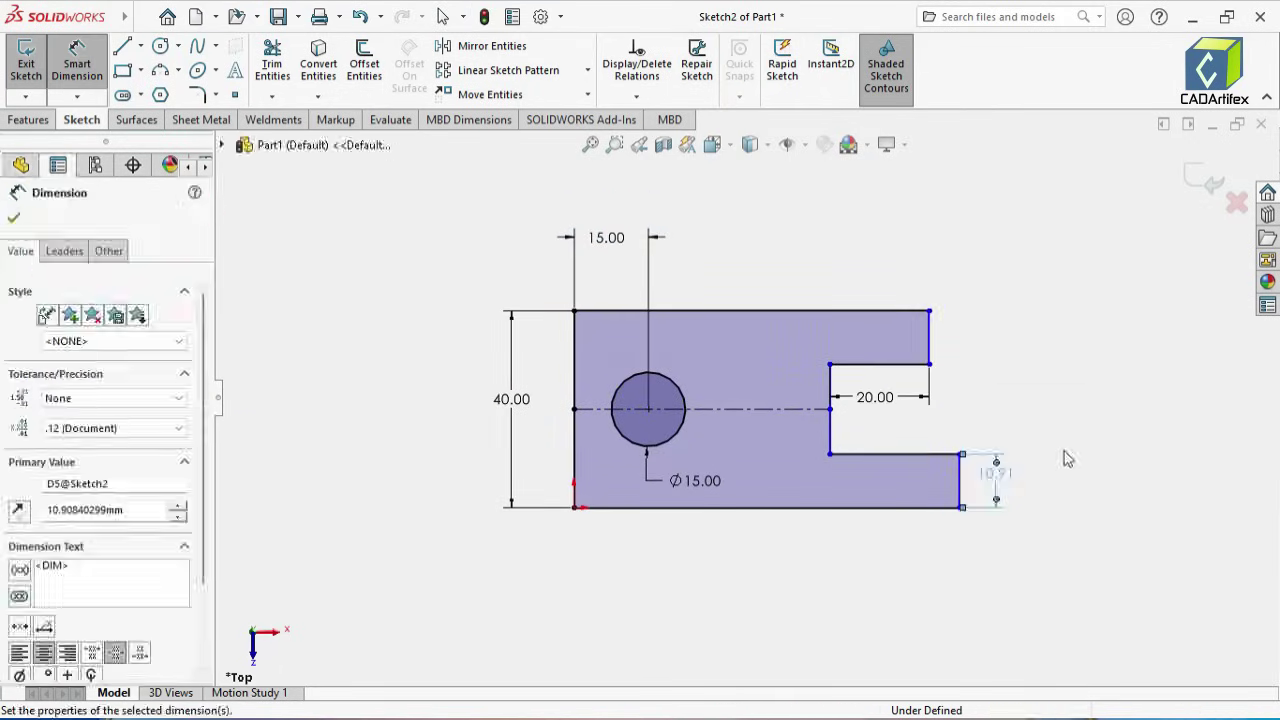
{"action": "type", "text": "15.00mm"}
{"action": "key", "text": "Return"}
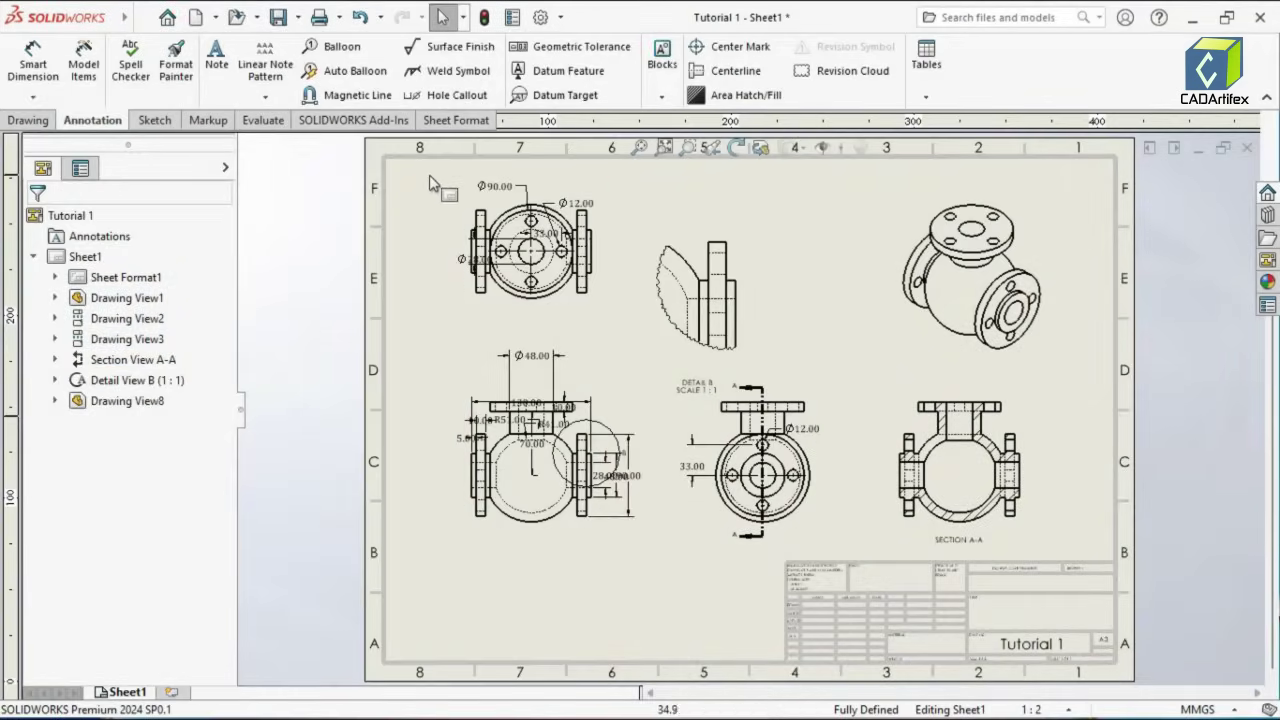
Step: Select the four left drawing views, accept the LimitAngle mate, and view the assembly from Front
{"action": "left_click_drag", "start_coordinate": [665, 252], "coordinate": [829, 560]}
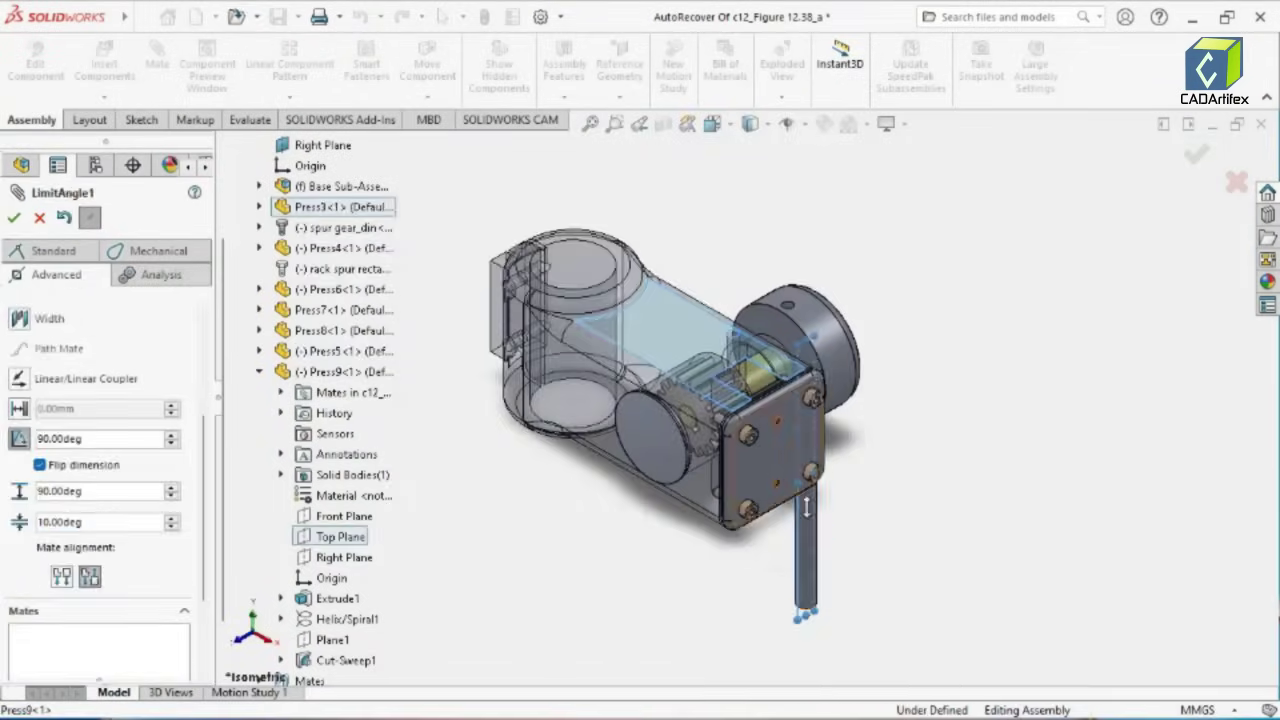
{"action": "key", "text": "Return"}
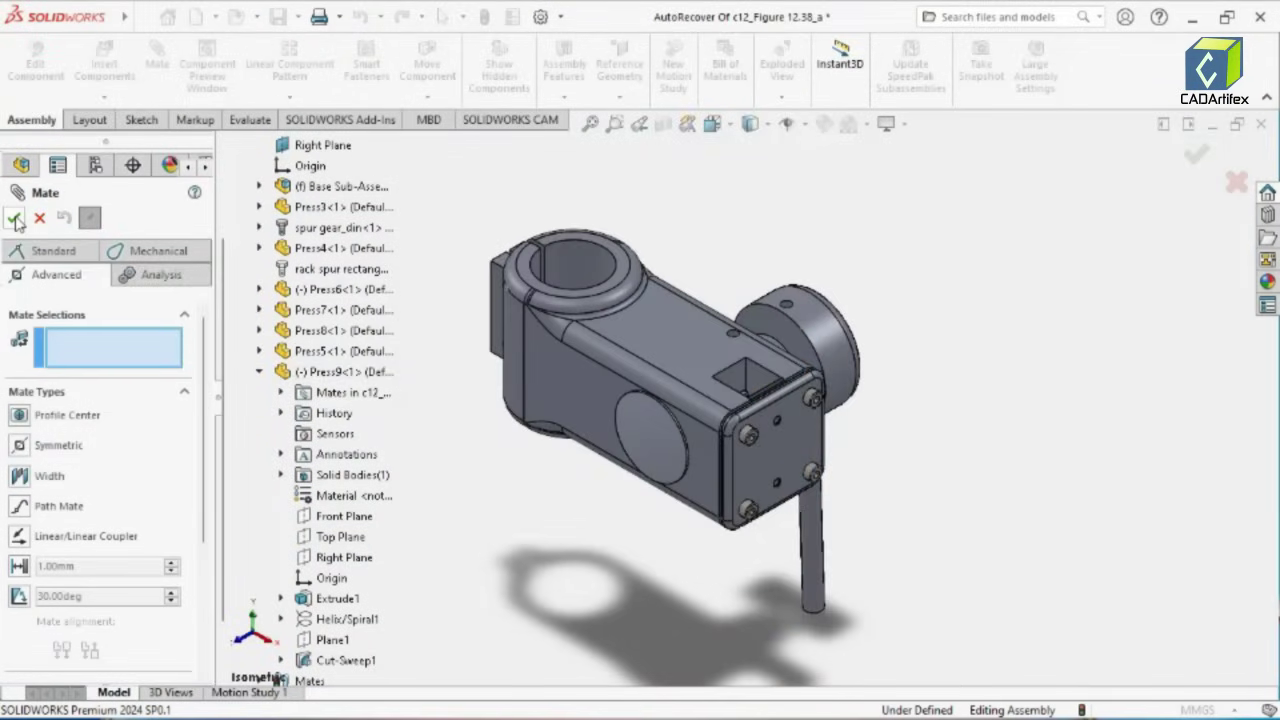
{"action": "key", "text": "space"}
{"action": "left_click", "coordinate": [756, 438]}
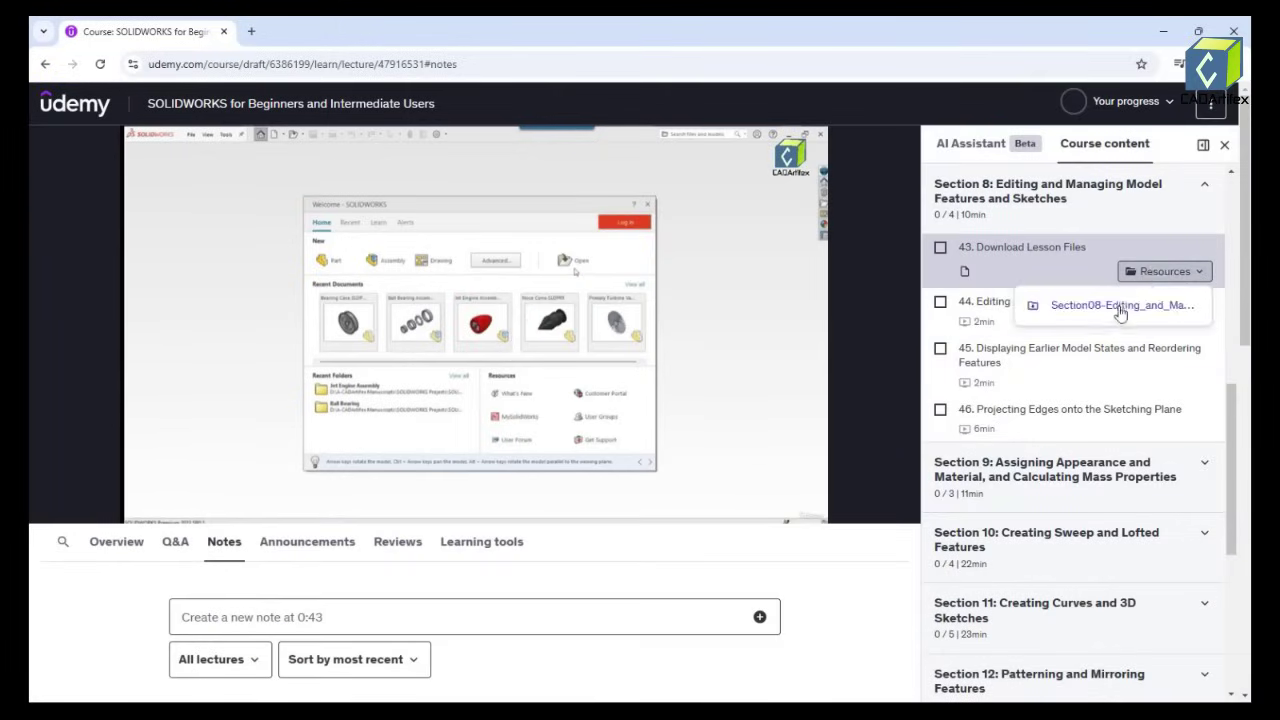
Step: Download the Section 8 and Section 9 lesson-file zips from Resources
{"action": "left_click", "coordinate": [1120, 313]}
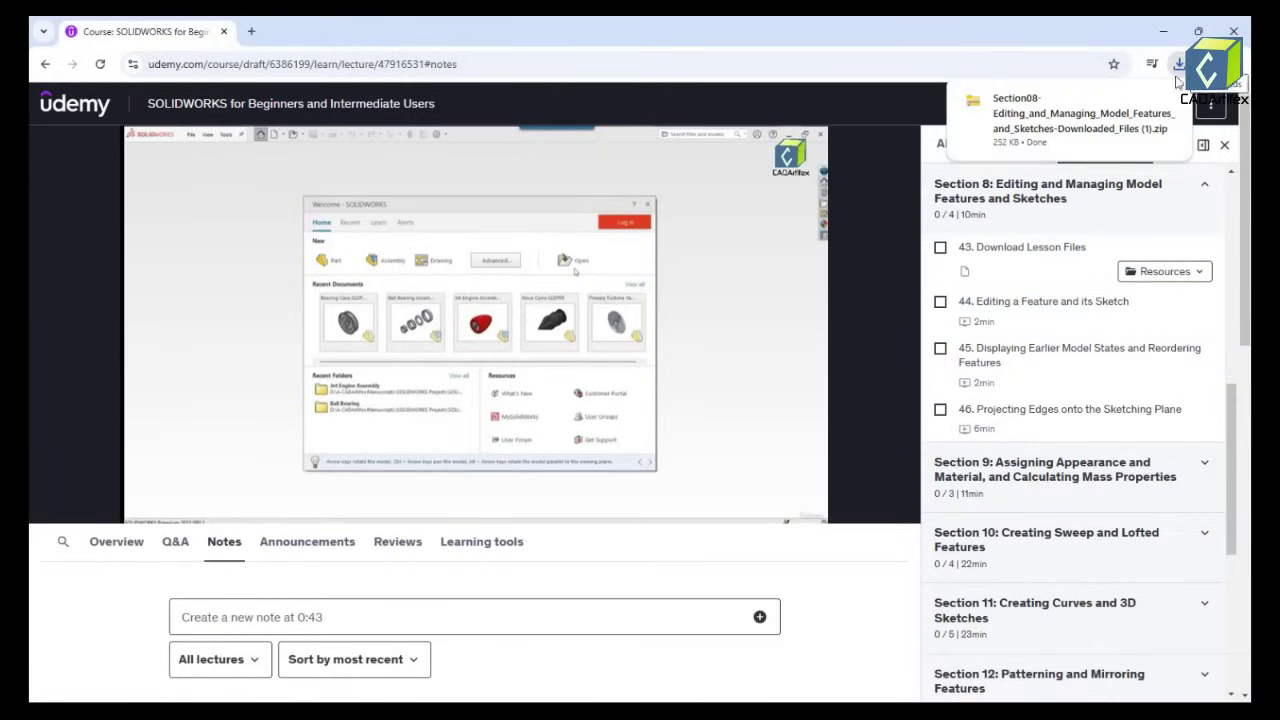
{"action": "left_click", "coordinate": [1049, 470]}
{"action": "scroll", "coordinate": [1049, 410], "scroll_direction": "down", "scroll_amount": 3}
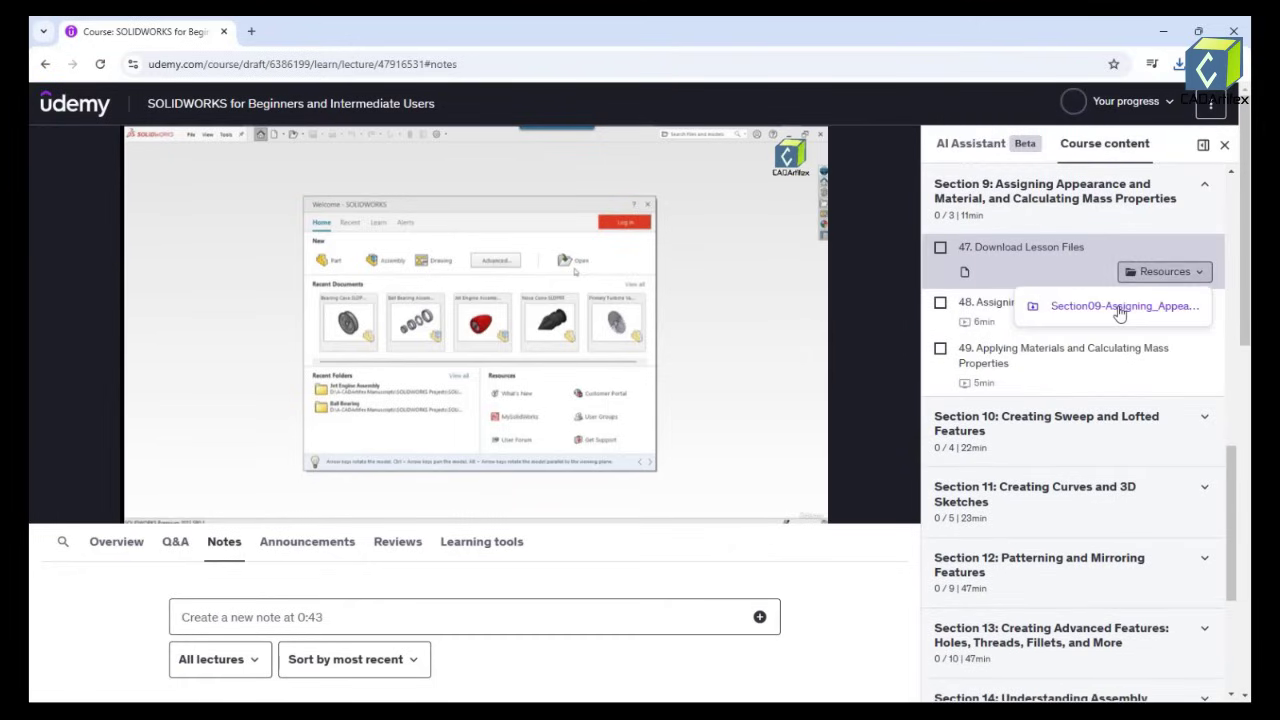
{"action": "left_click", "coordinate": [1120, 313]}
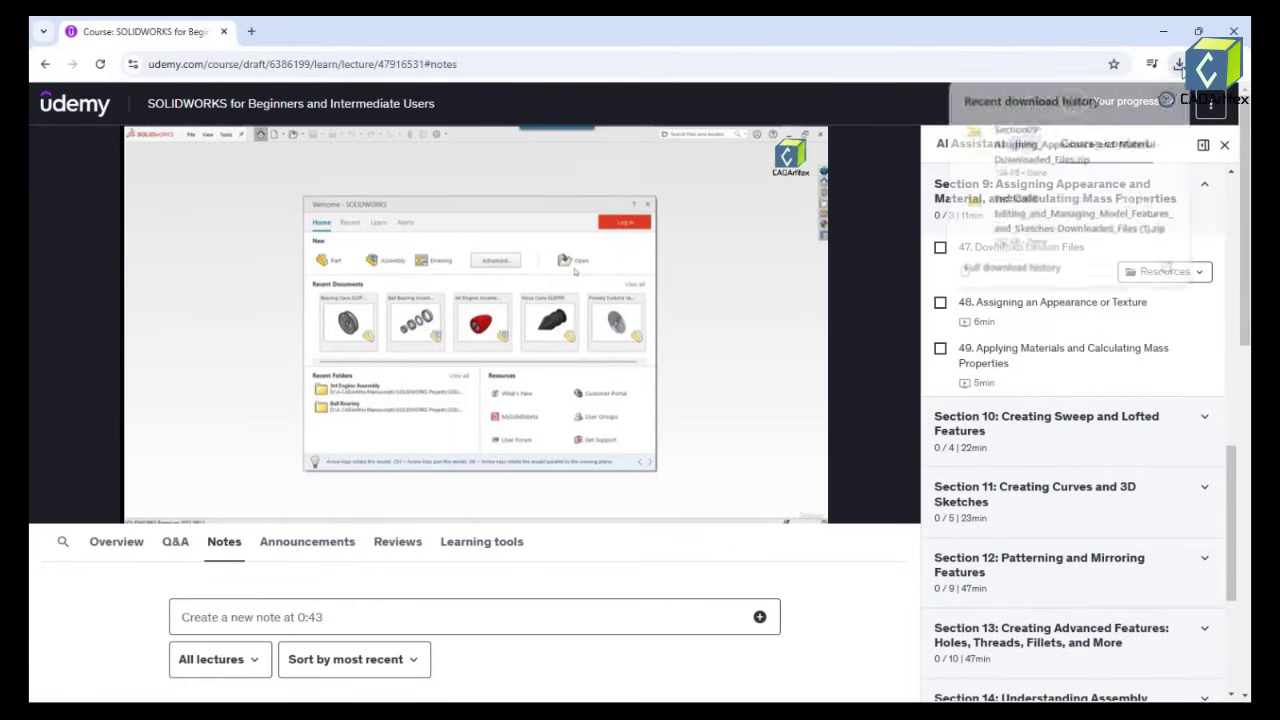
{"action": "scroll", "coordinate": [1063, 366], "scroll_direction": "down", "scroll_amount": 1}
Step: Expand Sections 11 and 13 and check Chrome's download history
{"action": "left_click", "coordinate": [1054, 443]}
{"action": "scroll", "coordinate": [1073, 369], "scroll_direction": "down", "scroll_amount": 3}
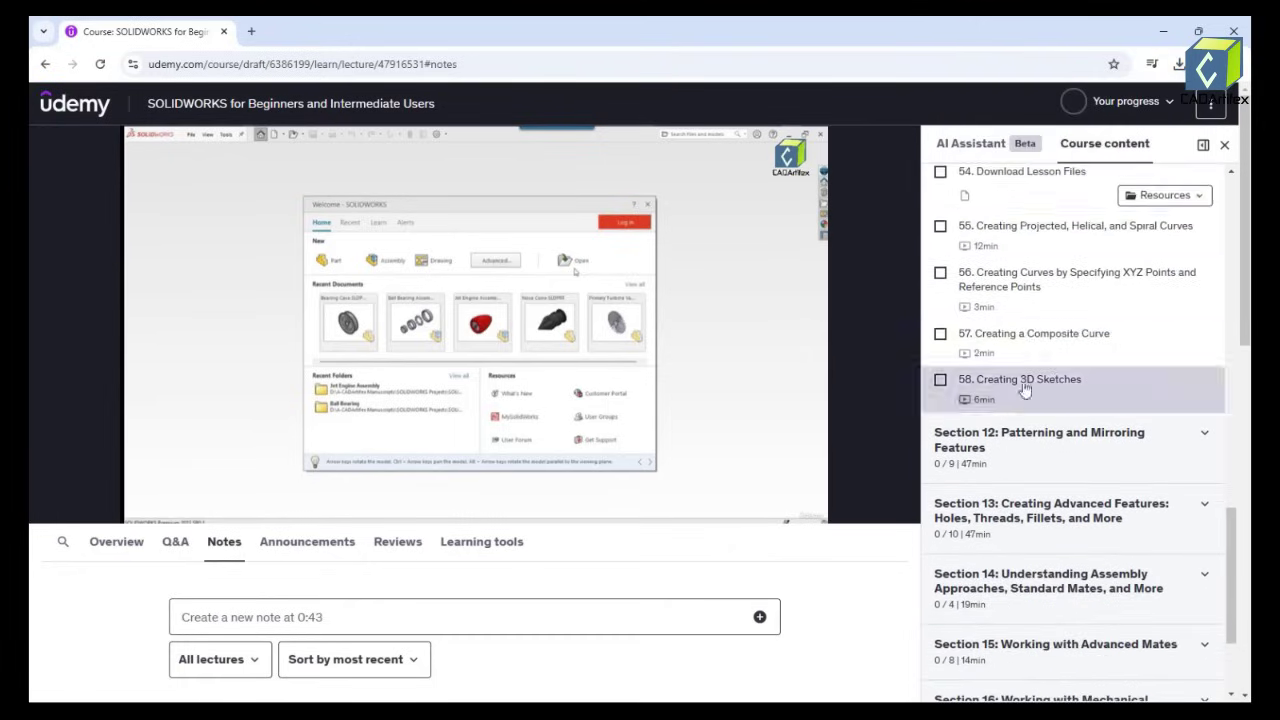
{"action": "scroll", "coordinate": [1070, 369], "scroll_direction": "down", "scroll_amount": 2}
{"action": "left_click", "coordinate": [1051, 366]}
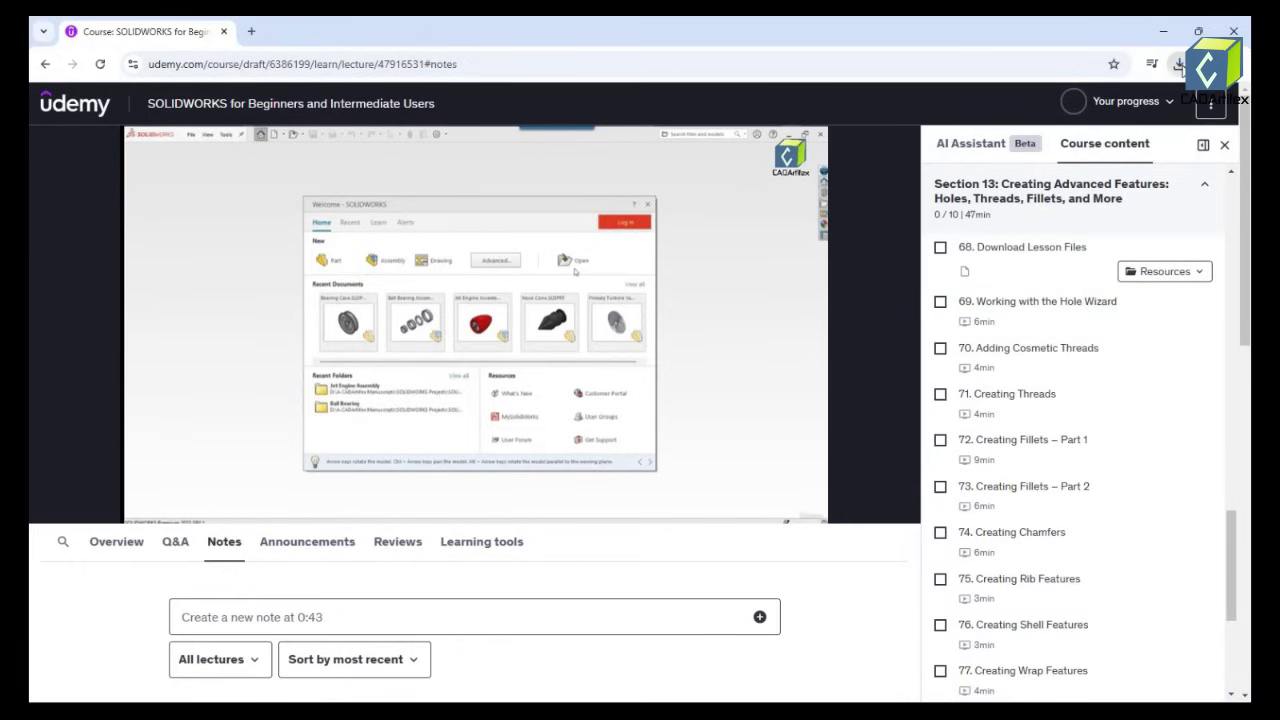
{"action": "left_click", "coordinate": [1180, 64]}
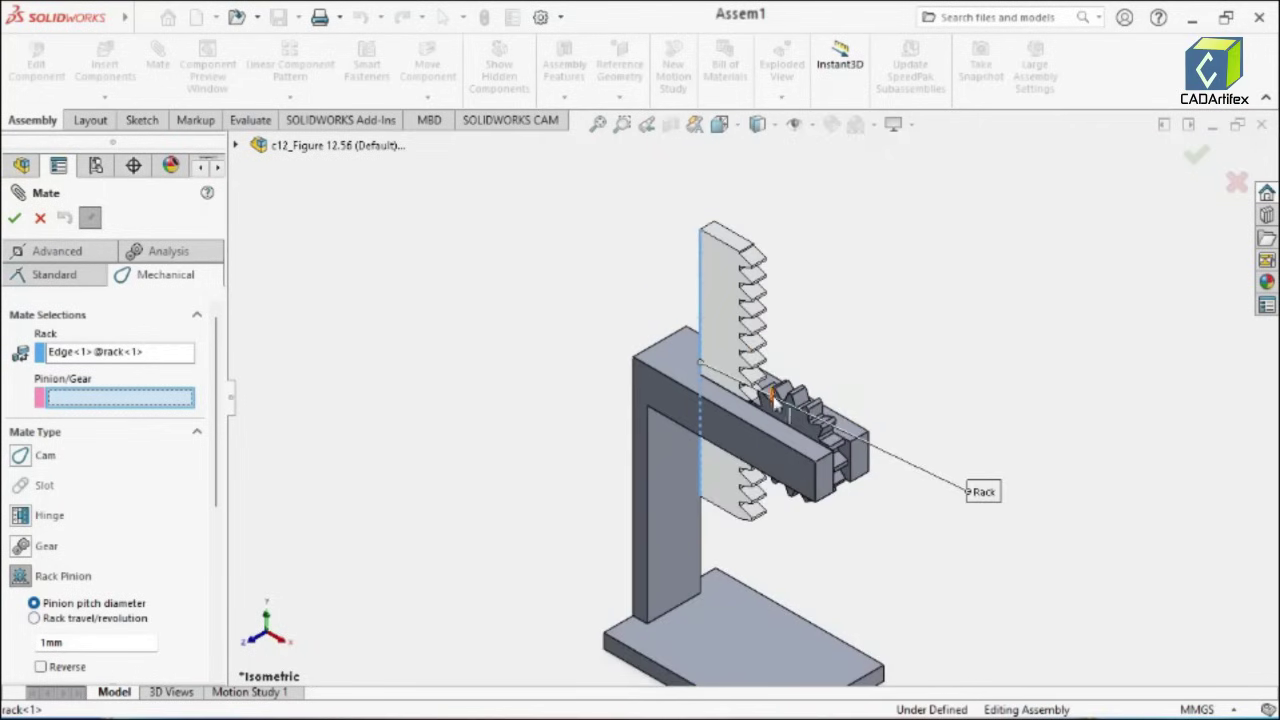
{"action": "scroll", "coordinate": [775, 400], "scroll_direction": "down", "scroll_amount": 5}
Step: Choose the pinion gear and accept the rack-and-pinion mate with 63 mm pitch diameter
{"action": "left_click", "coordinate": [790, 435]}
{"action": "scroll", "coordinate": [790, 435], "scroll_direction": "up", "scroll_amount": 5}
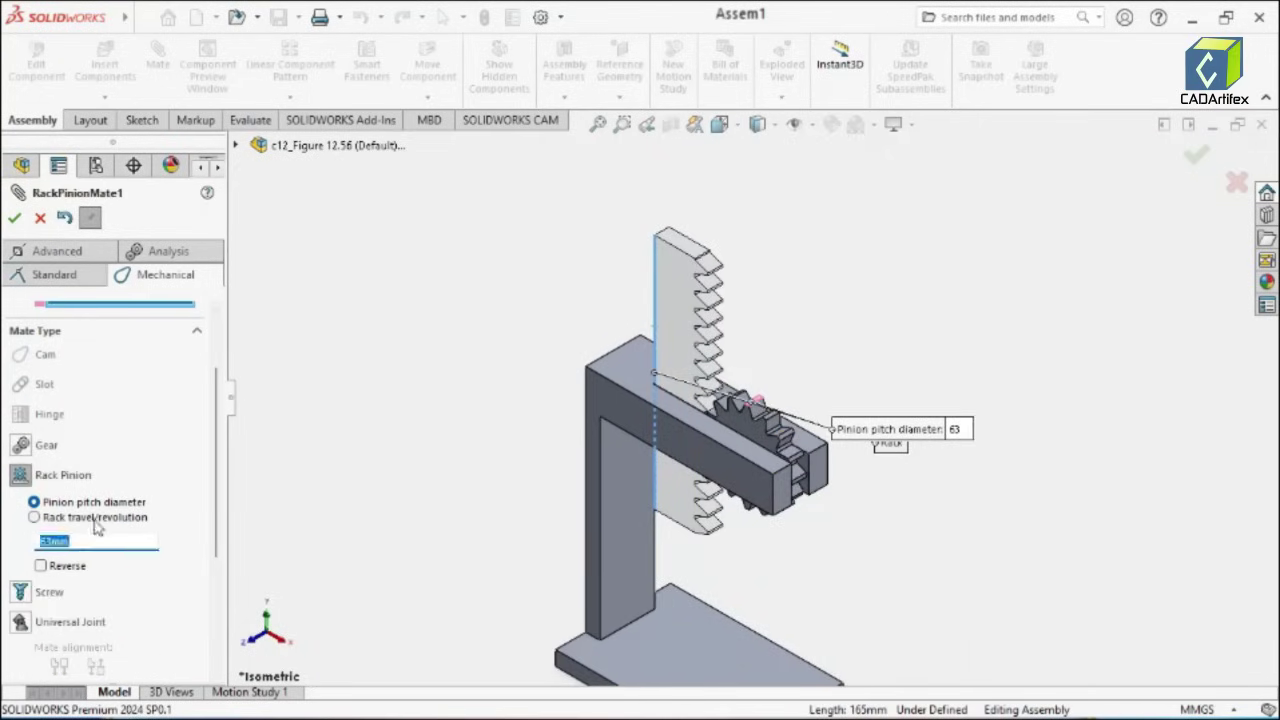
{"action": "key", "text": "Return"}
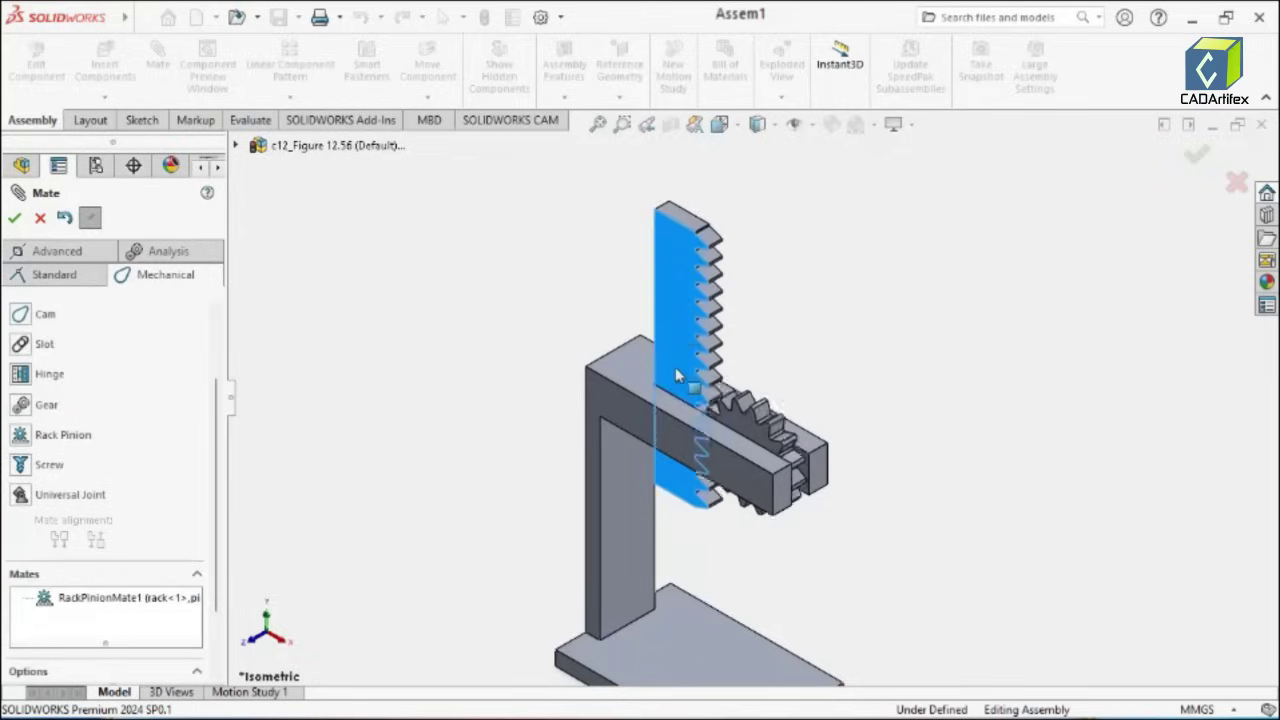